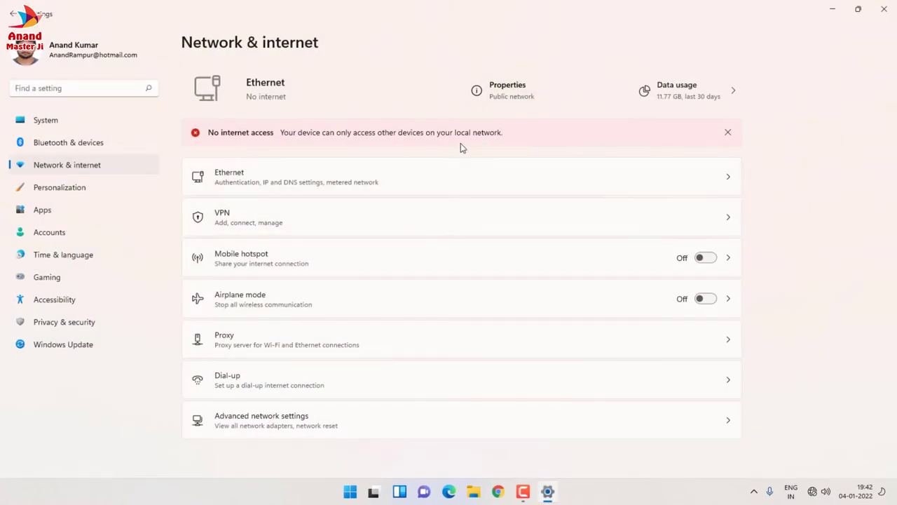
- Open the Ethernet details and select the DNS server address 192.168.1.1
click(311, 185)
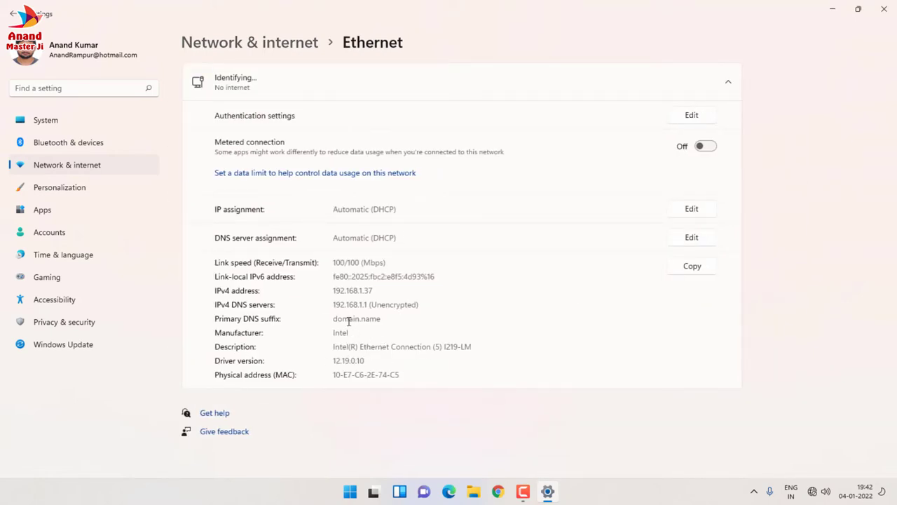
drag(335, 306, 379, 305)
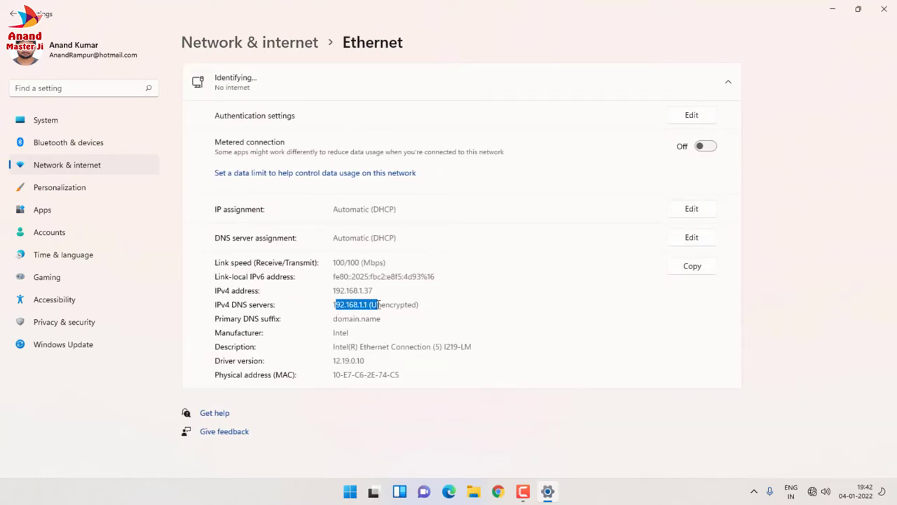
click(335, 312)
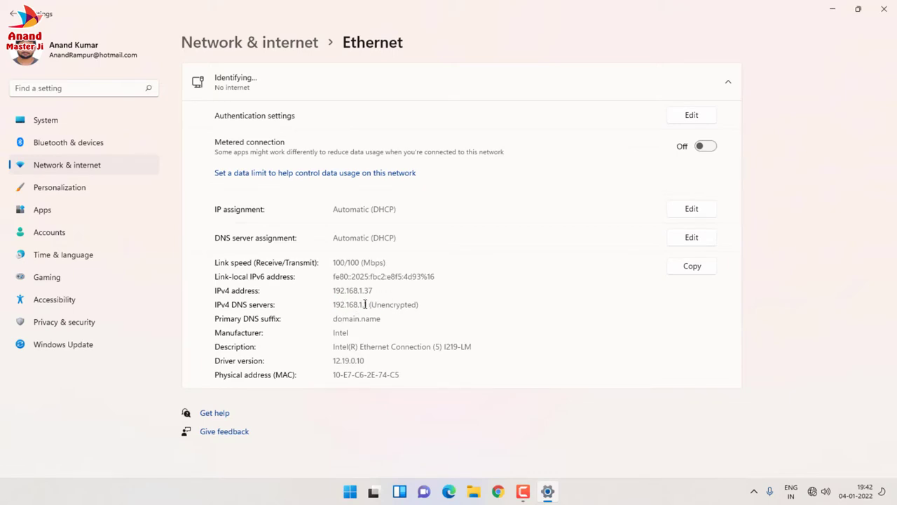
drag(370, 305, 333, 311)
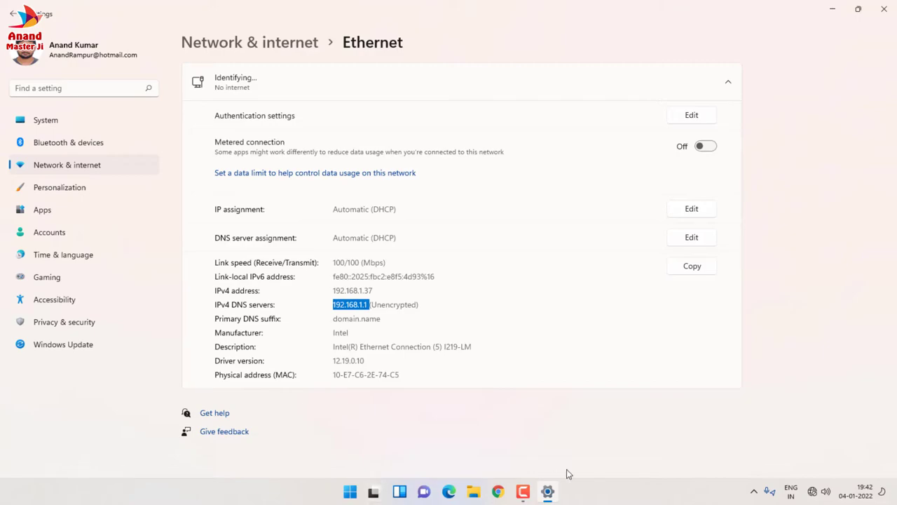
- Load 192.168.1.1 in a new Chrome window and proceed past the certificate warning
click(498, 491)
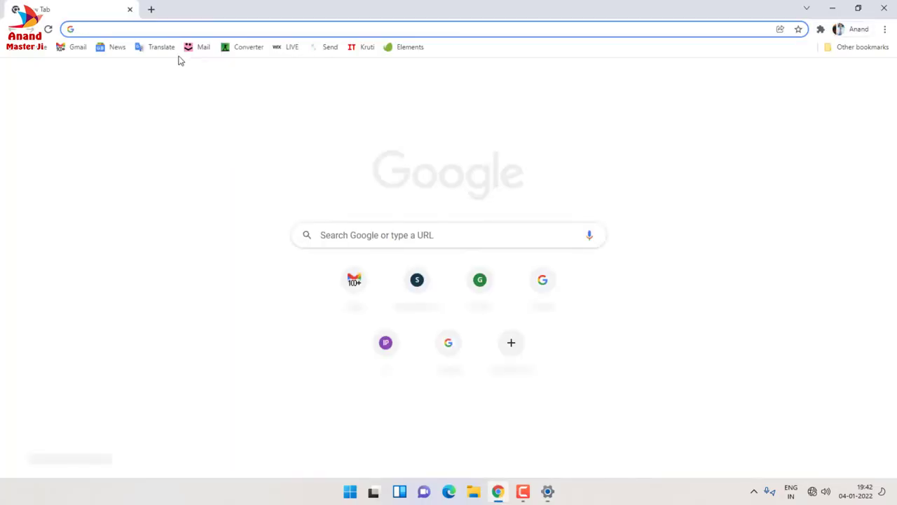
click(174, 26)
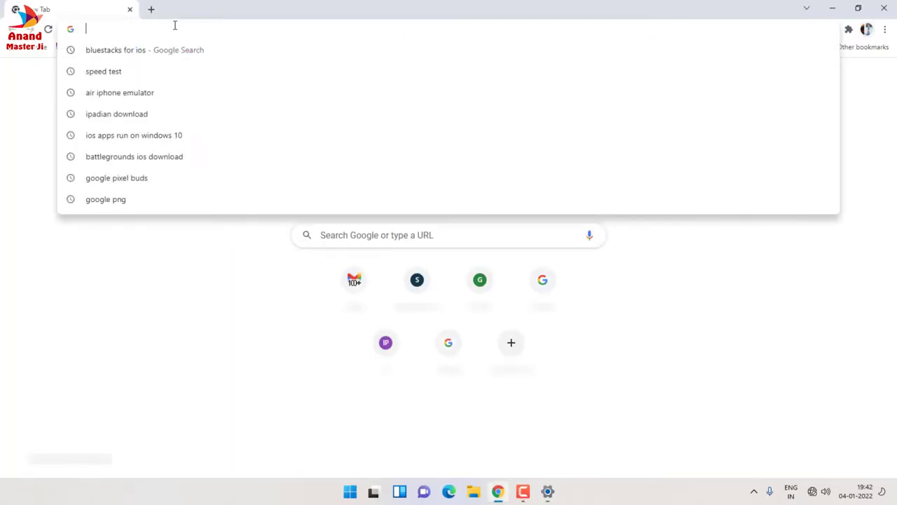
text(192.168.1.1)
key(Return)
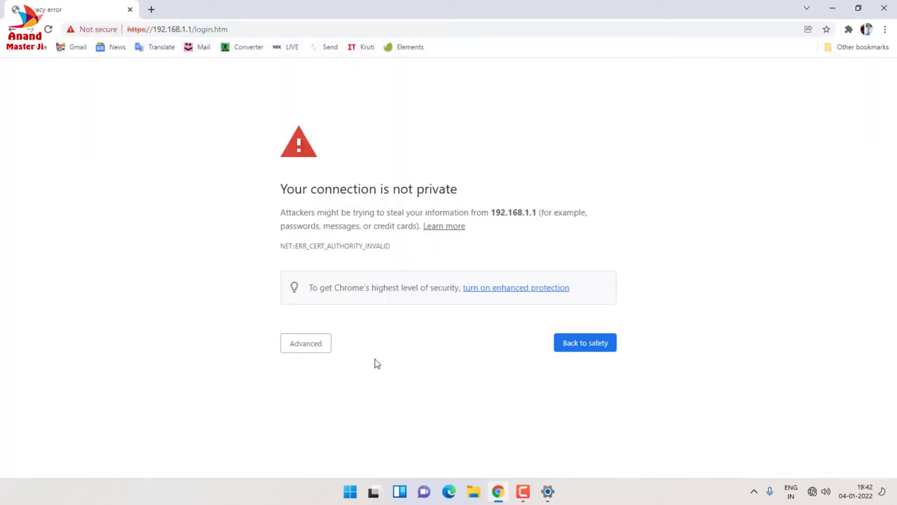
click(308, 343)
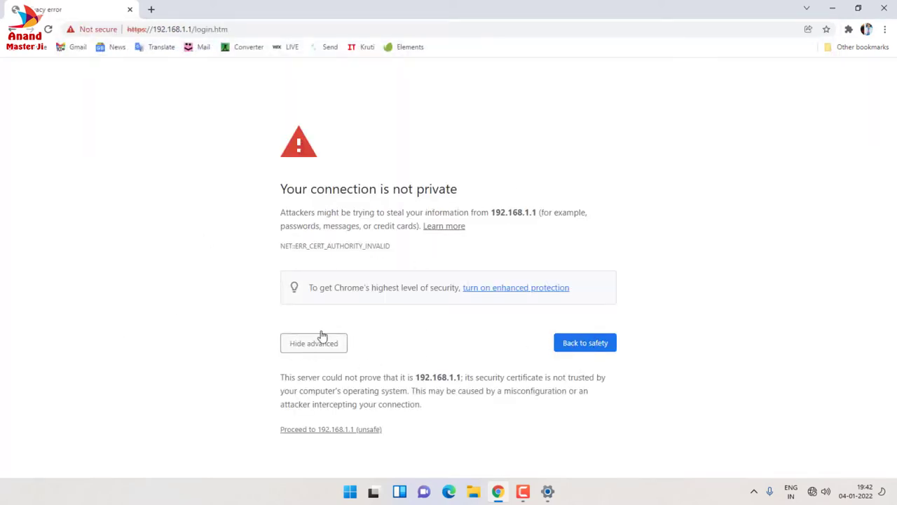
click(351, 429)
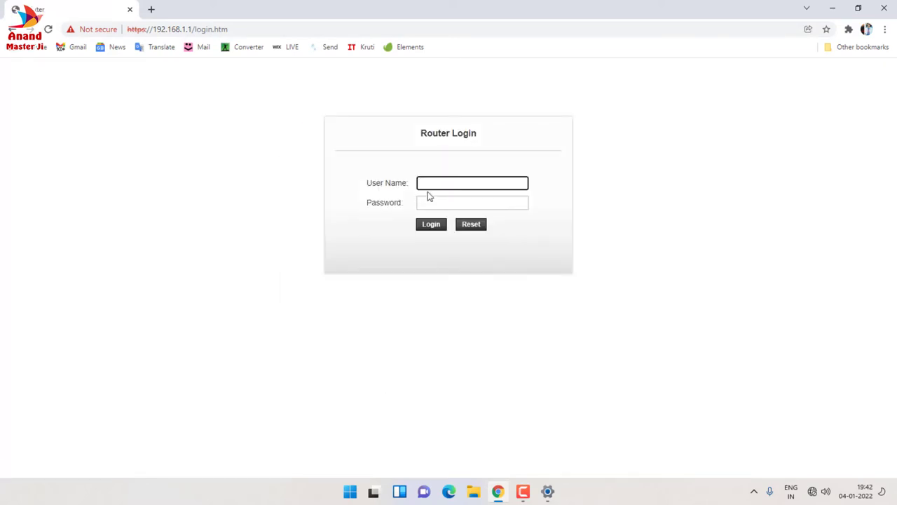
- Enter the admin password on the Router Login form and sign in
click(474, 203)
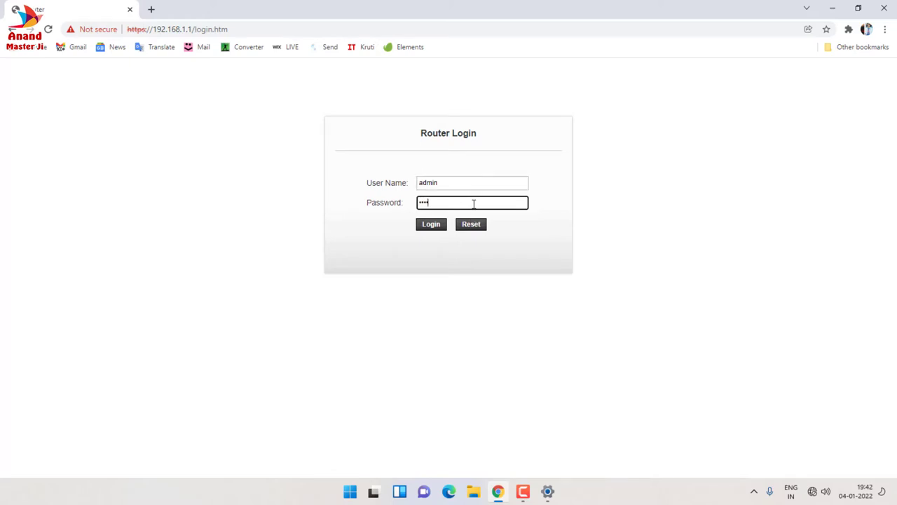
key(Return)
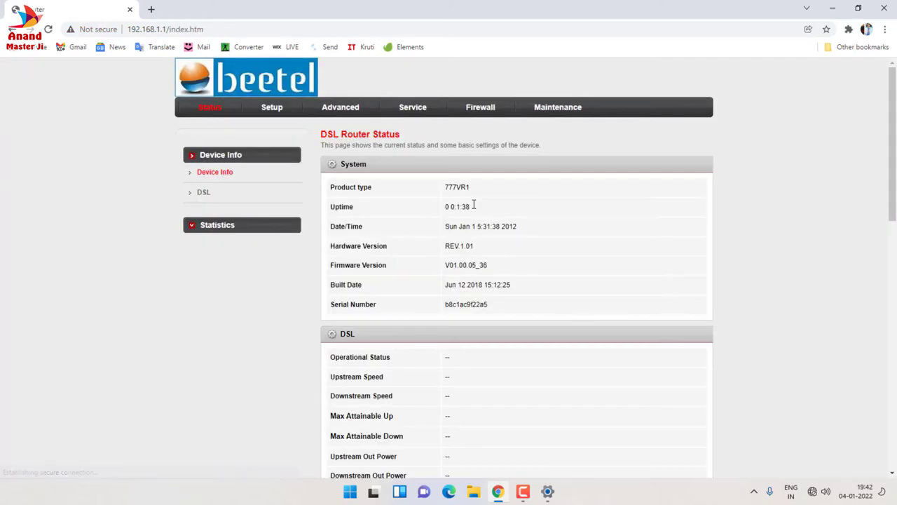
- Look through the DSL status, Setup and Routing pages of the router admin
click(204, 193)
click(272, 108)
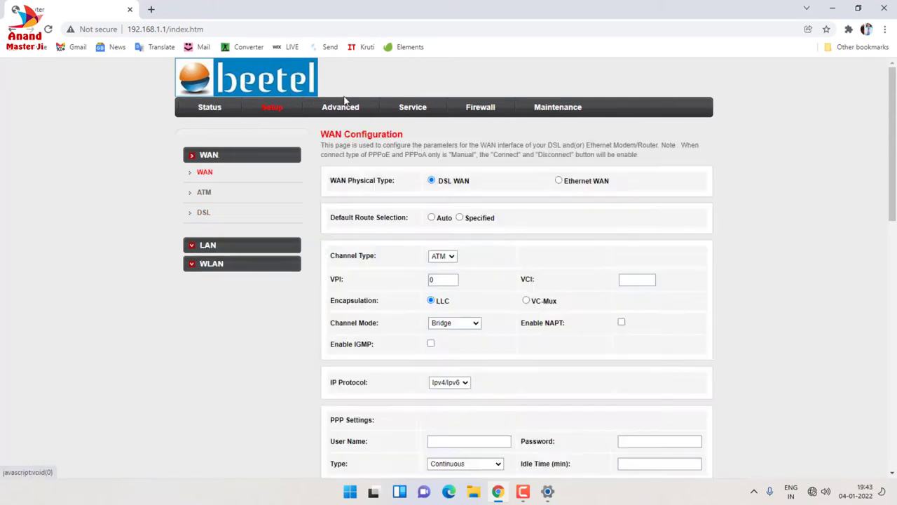
click(343, 108)
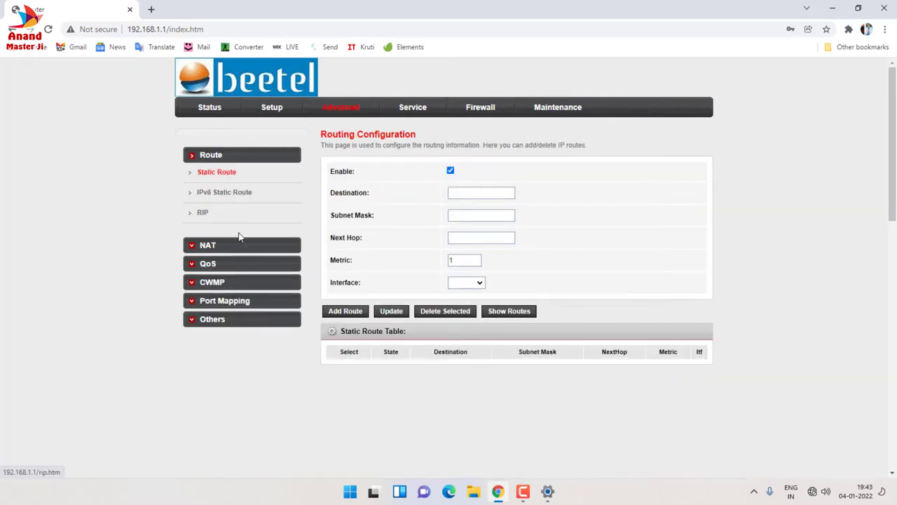
click(275, 111)
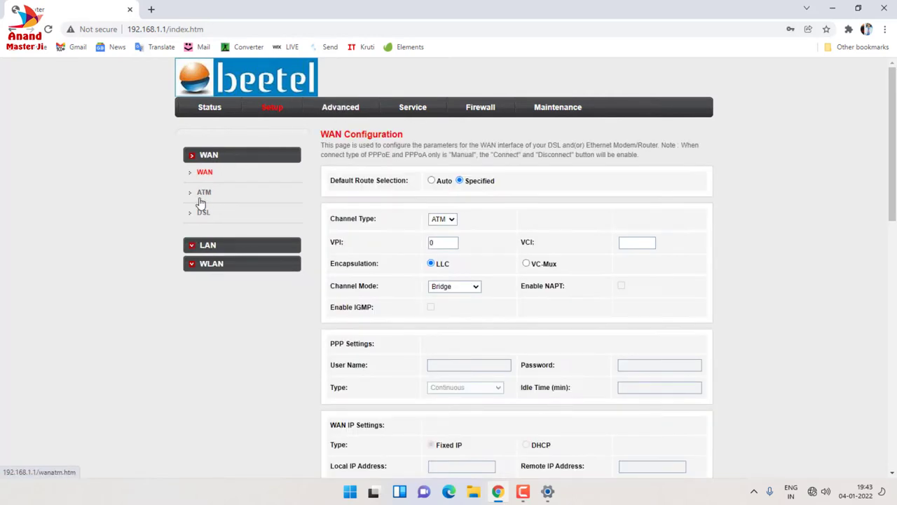
- Set the LAN DHCP Mode to None and apply the change
click(235, 246)
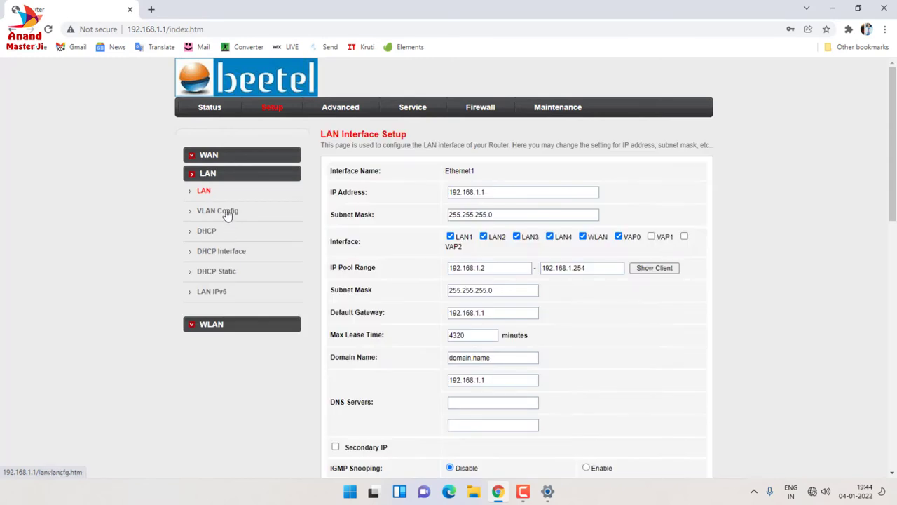
click(206, 232)
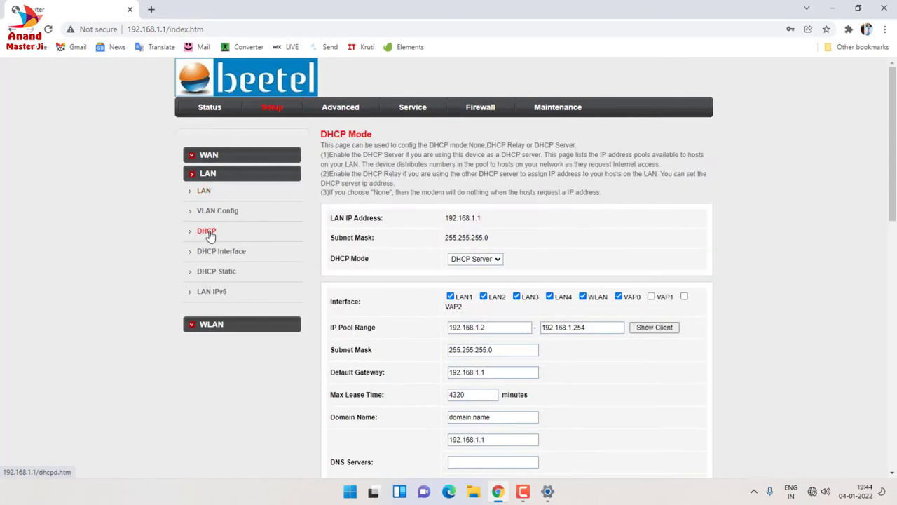
click(473, 264)
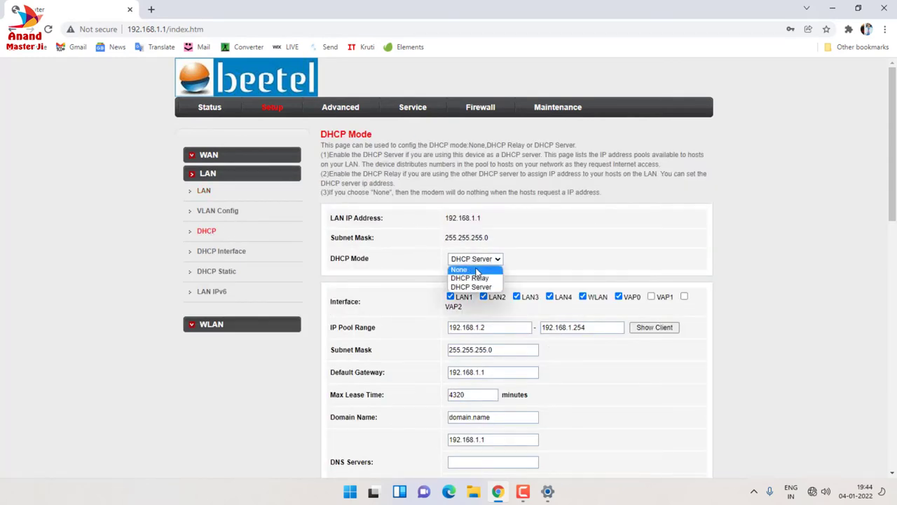
click(476, 269)
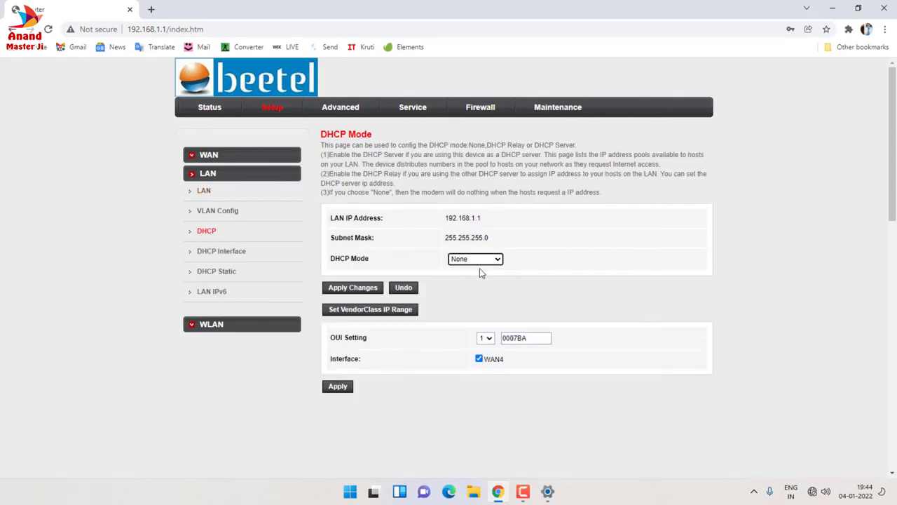
click(365, 294)
click(197, 327)
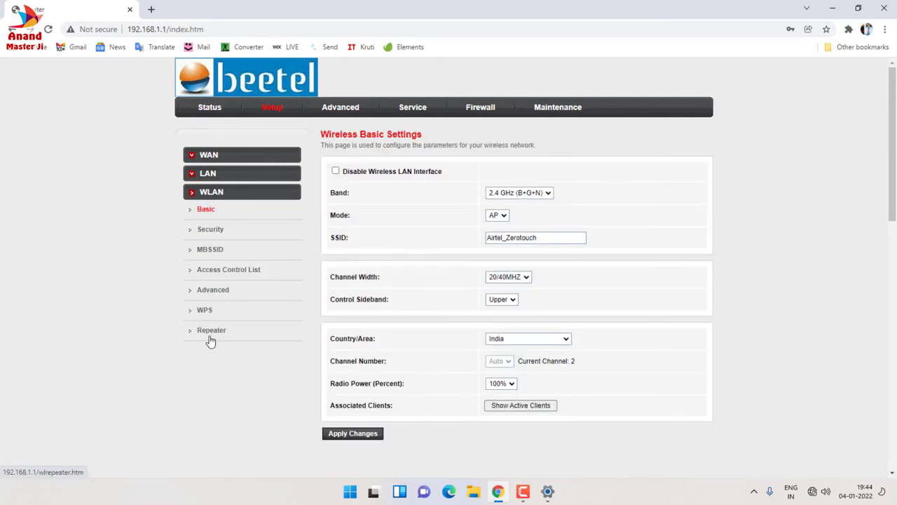
- Look through the Multiple SSID, Access Control and Advanced wireless pages
click(218, 254)
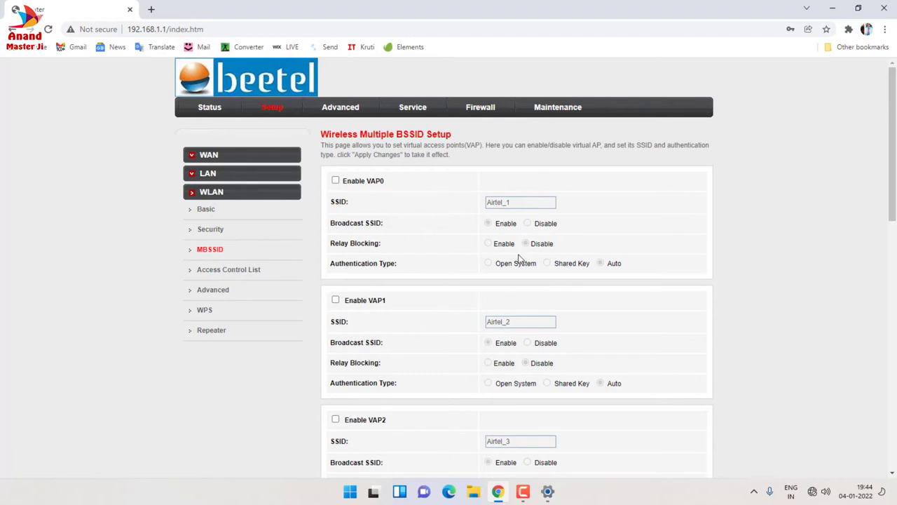
scroll(512, 281, down, 3)
scroll(506, 305, up, 3)
click(229, 271)
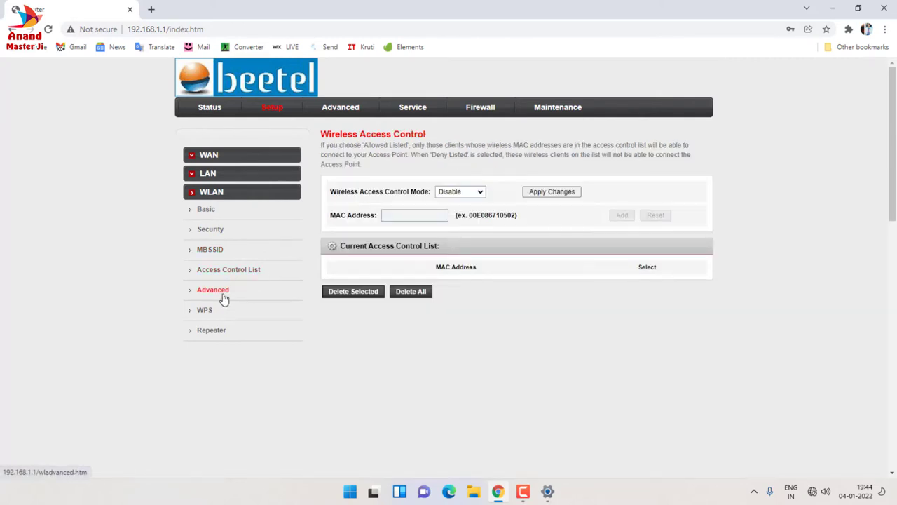
click(223, 298)
- Select the whole Pre-Shared Key on the Wireless Security page
click(220, 236)
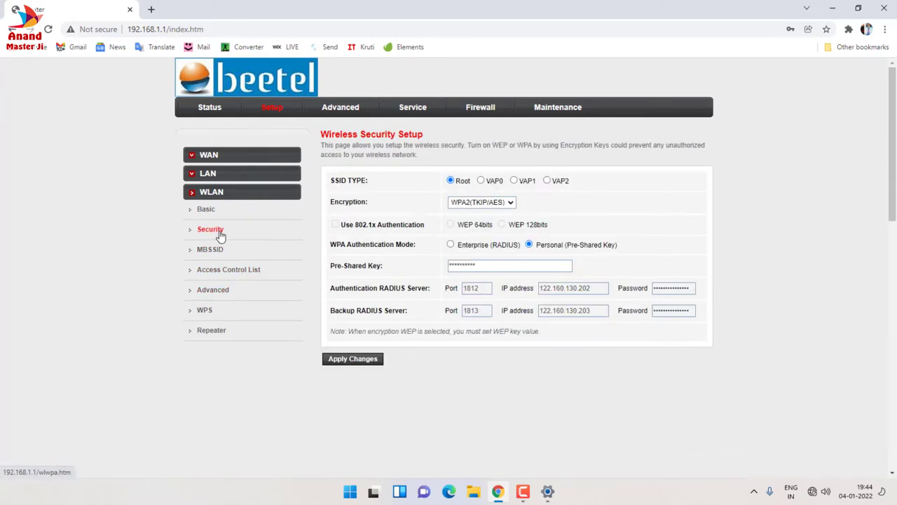
click(525, 267)
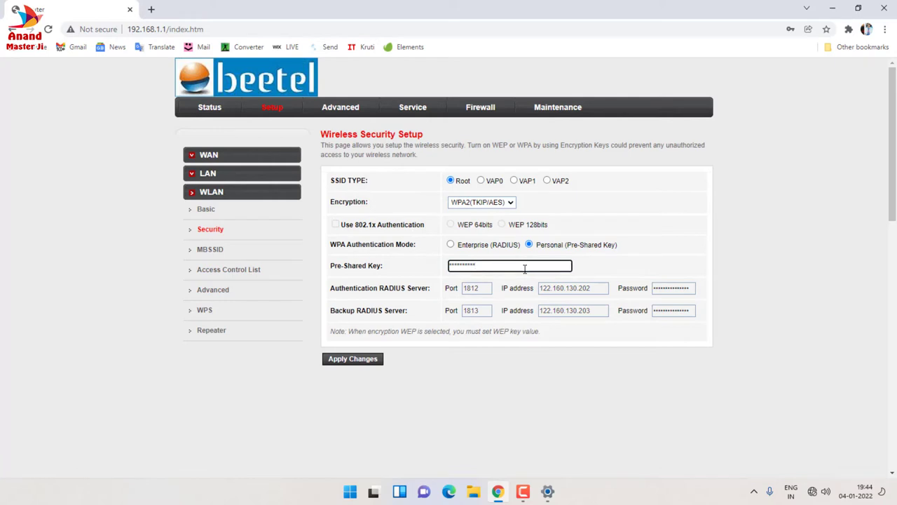
drag(525, 269, 363, 309)
- Paste the copied Wi-Fi key into a new tab to view it
click(150, 10)
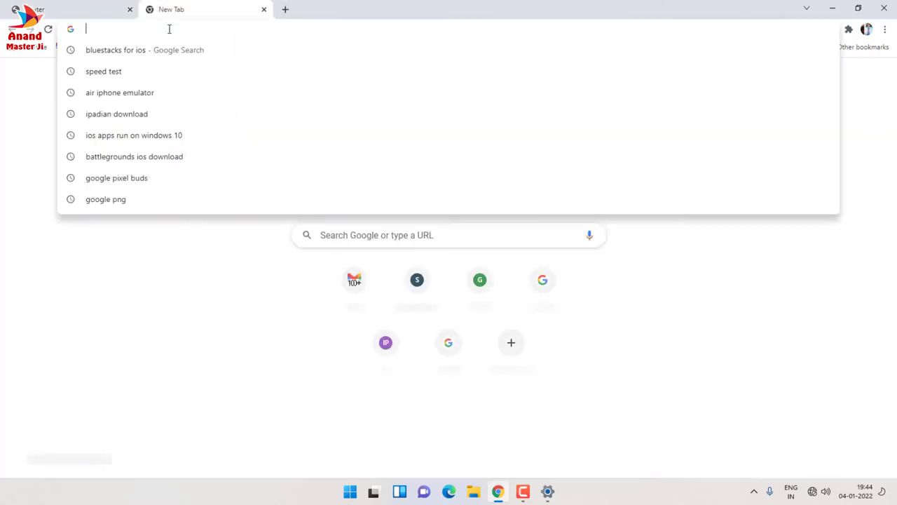
text(**********)
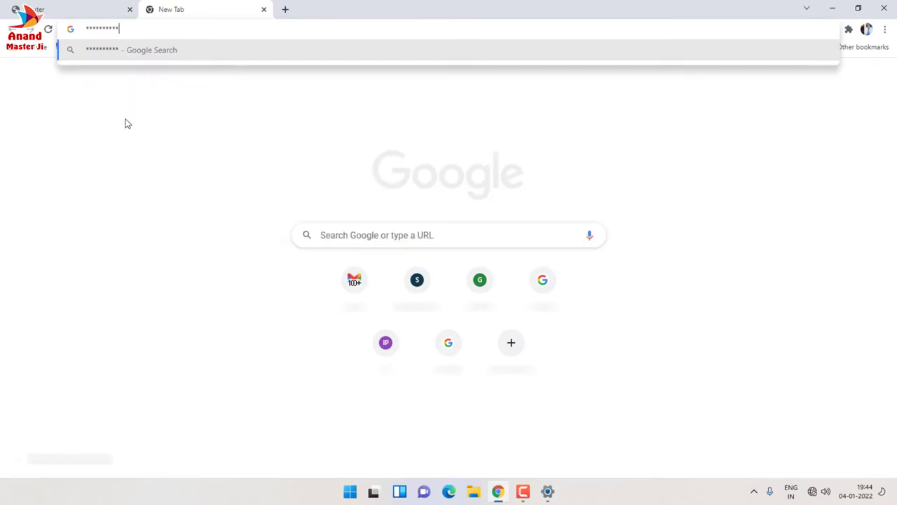
click(104, 7)
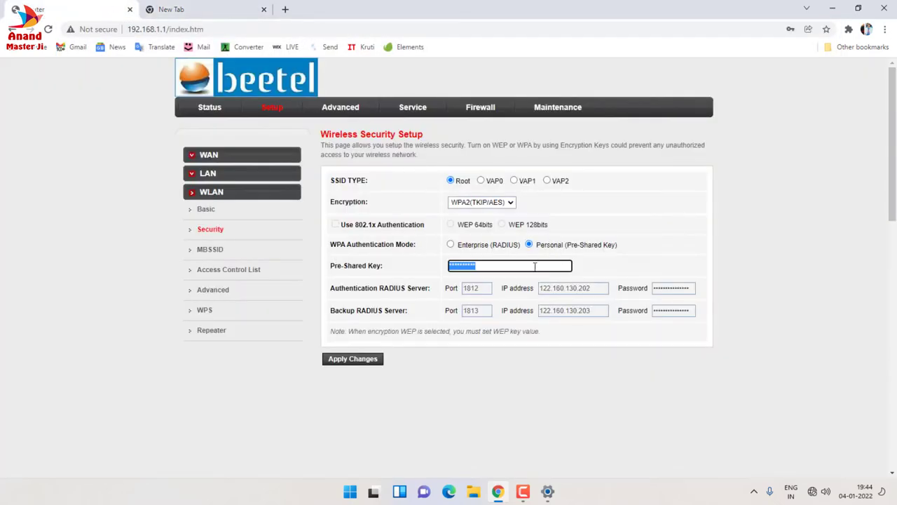
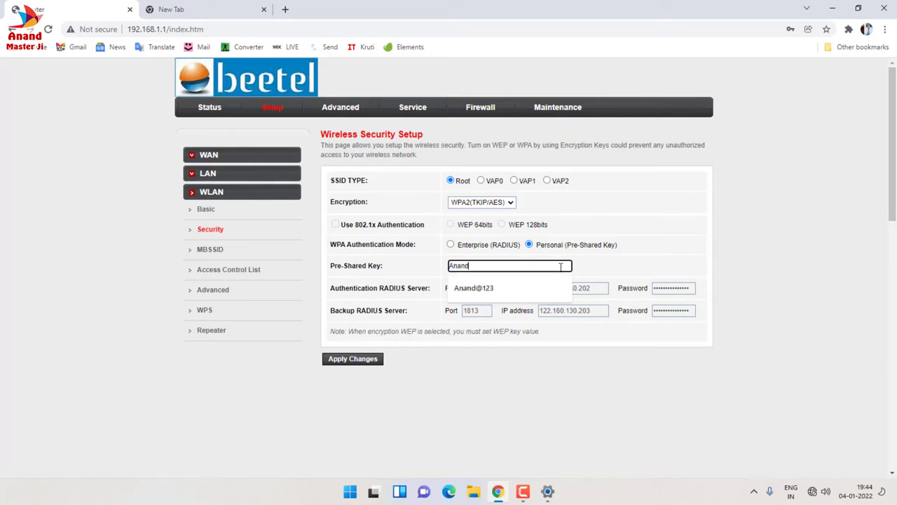
- Fill the Pre-Shared Key with the saved password, apply it, and go to WLAN Repeater
click(474, 287)
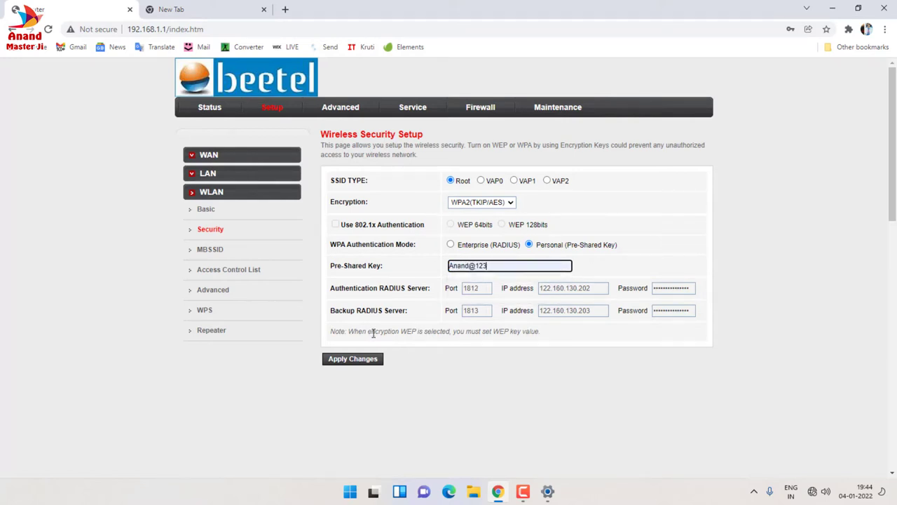
click(369, 361)
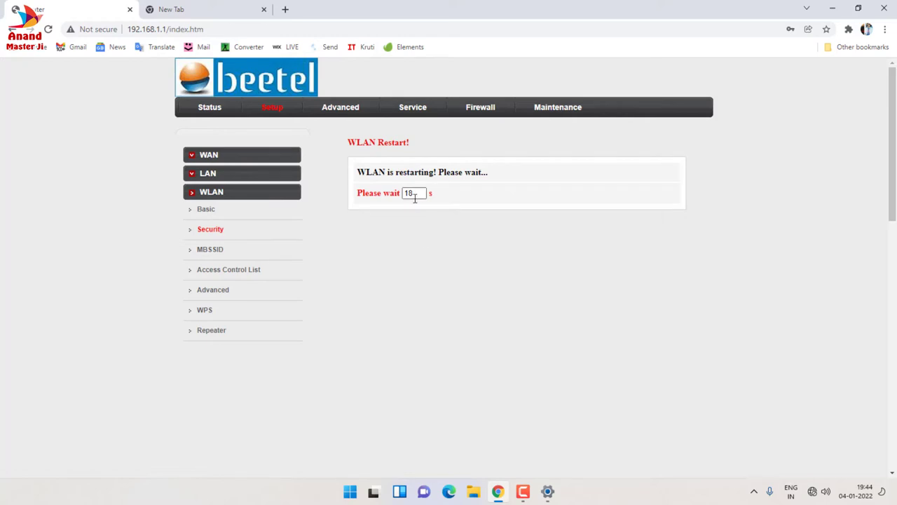
click(242, 336)
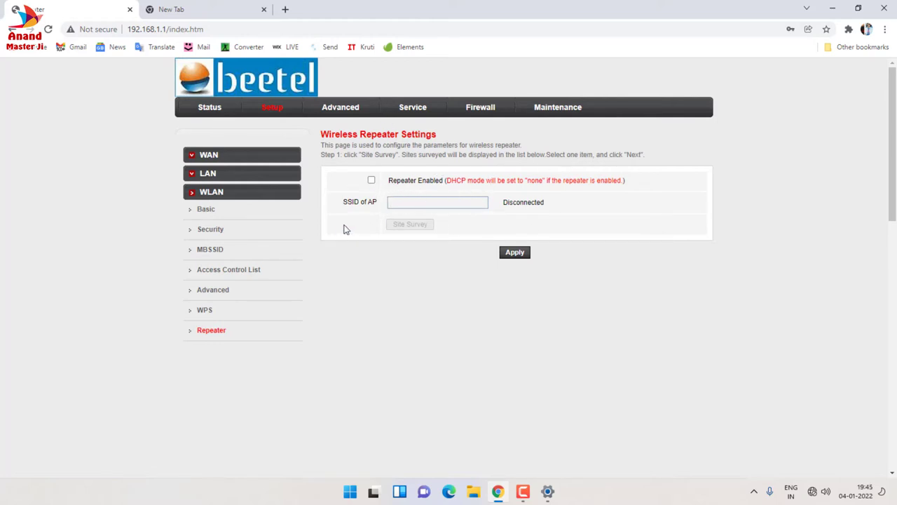
- Enable repeater mode, run a site survey, and select the second WPA2-PSK(AES) network
click(371, 181)
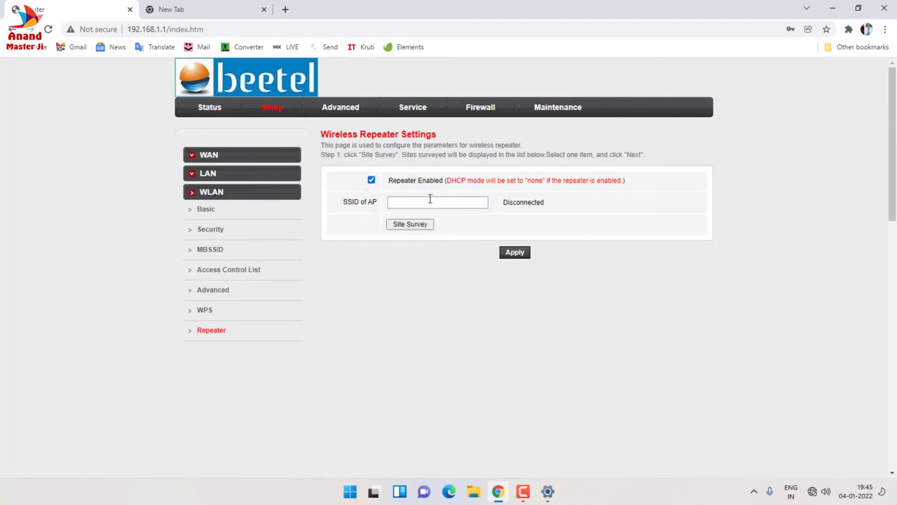
click(409, 224)
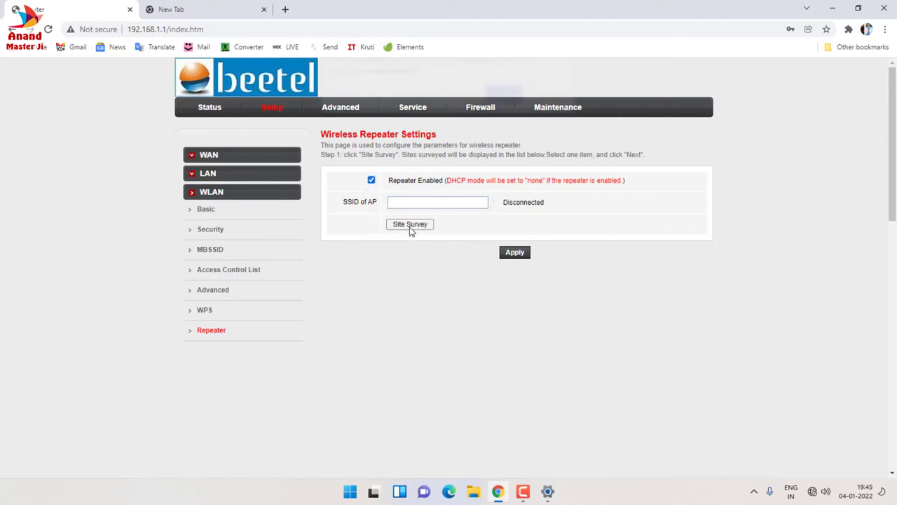
click(500, 102)
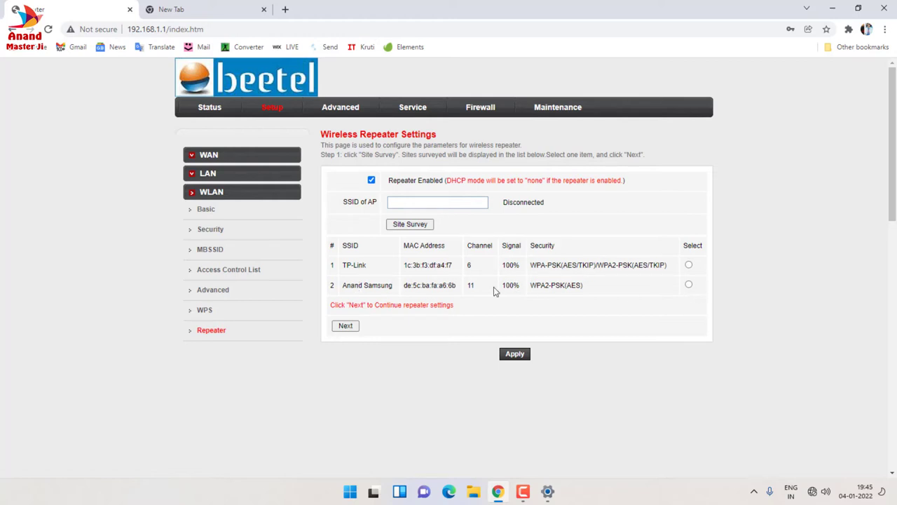
drag(503, 284, 588, 289)
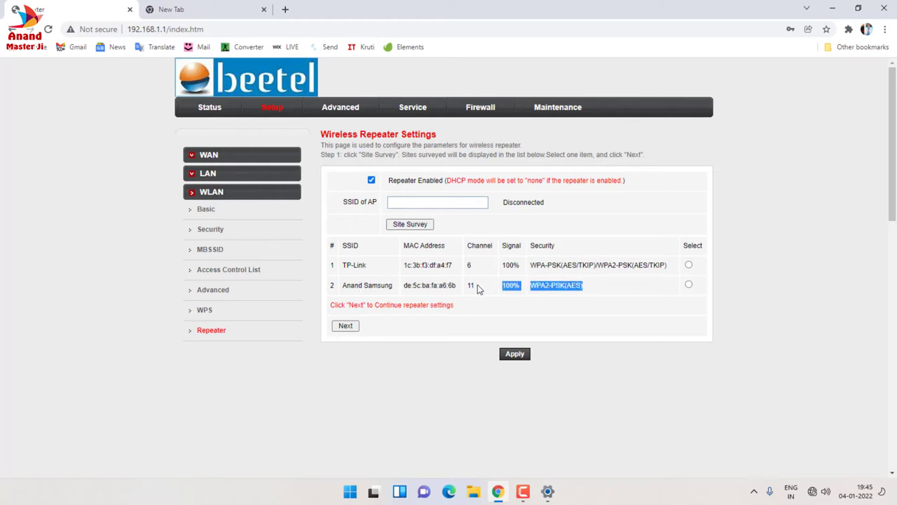
click(689, 285)
click(514, 356)
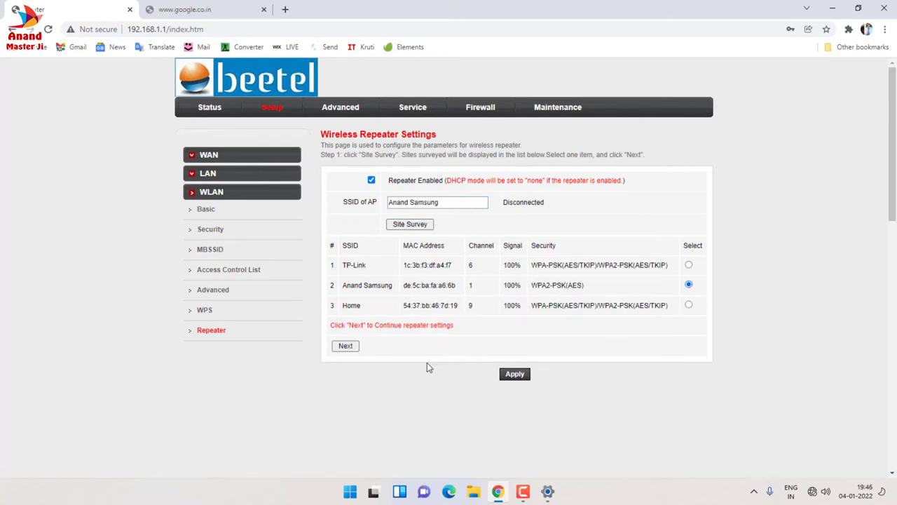
click(347, 346)
- Set WPA2-PSK(AES) encryption, enter the upstream network's key, then apply and finish
click(352, 350)
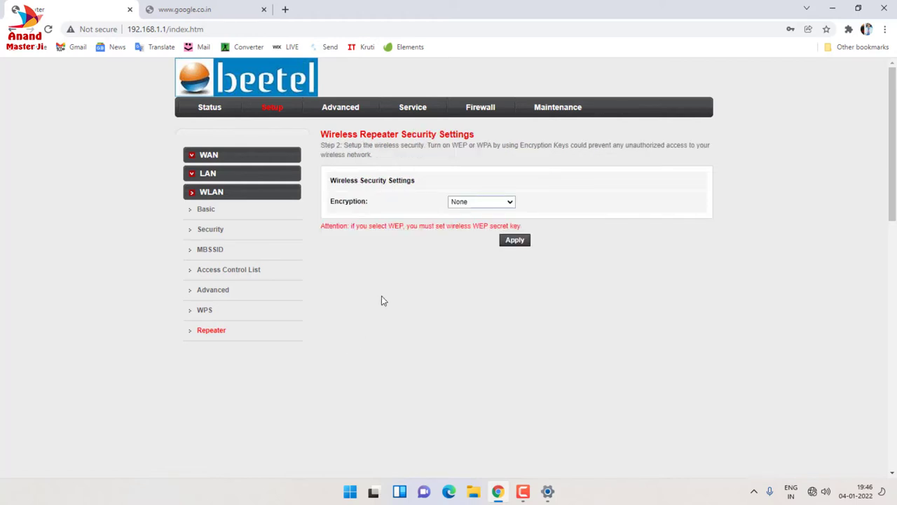
click(500, 202)
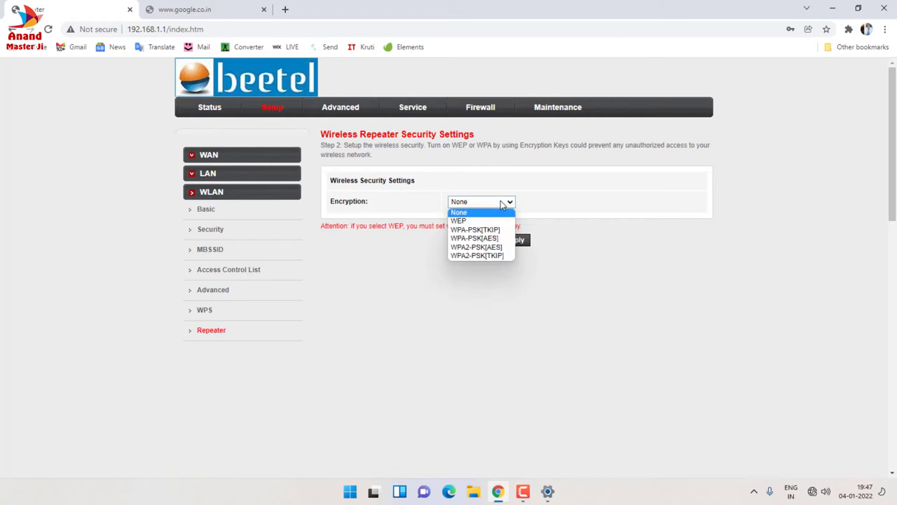
click(510, 246)
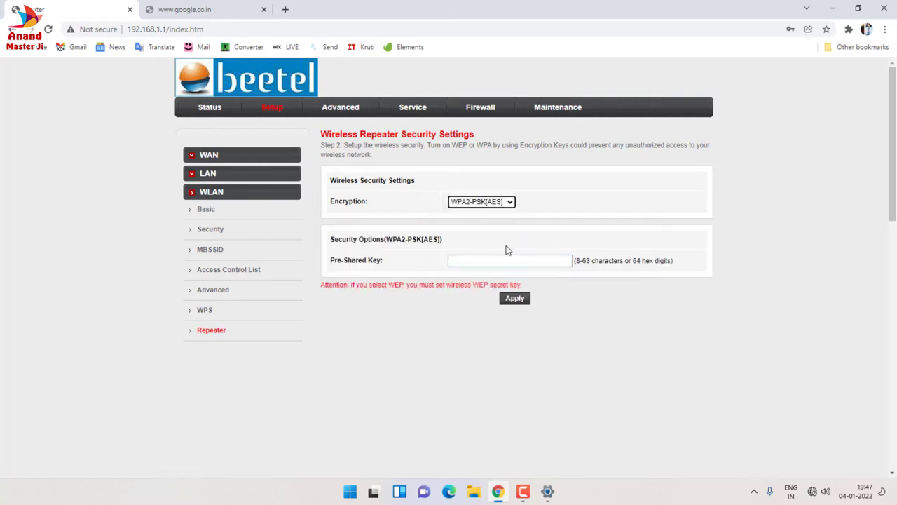
click(499, 261)
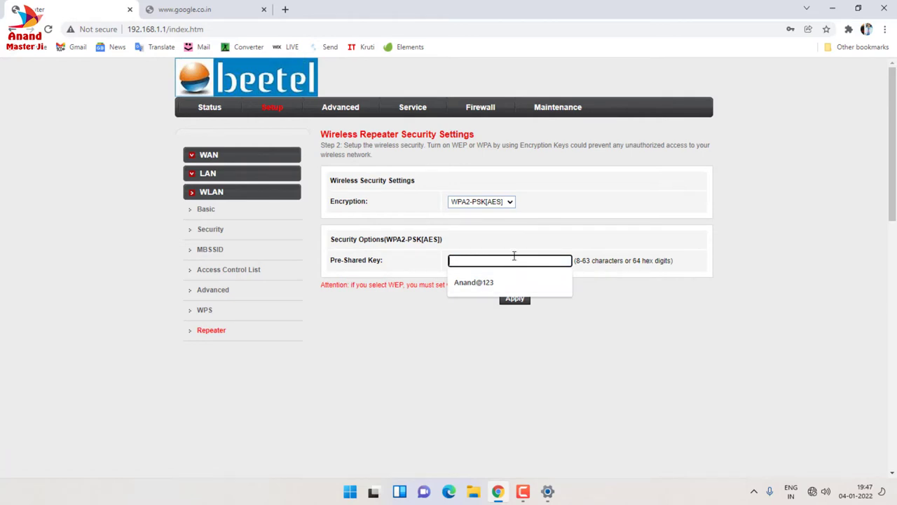
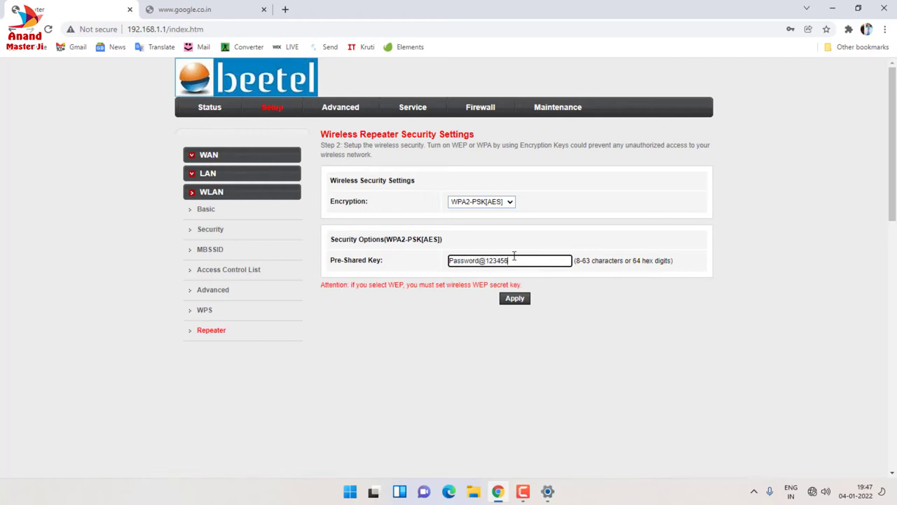
click(515, 298)
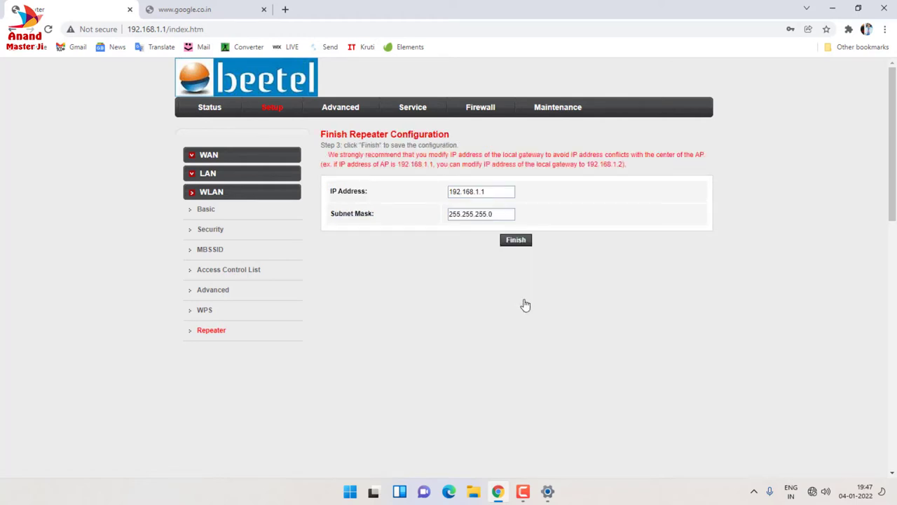
click(515, 245)
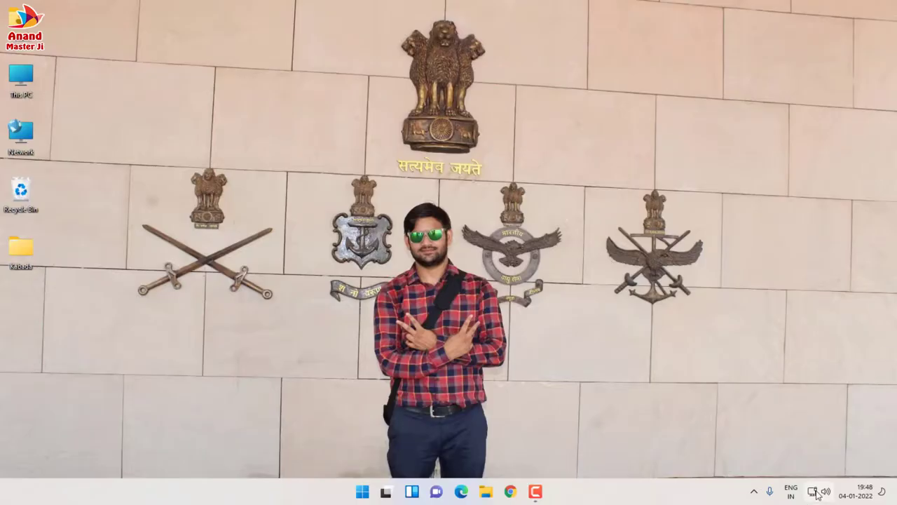
click(813, 490)
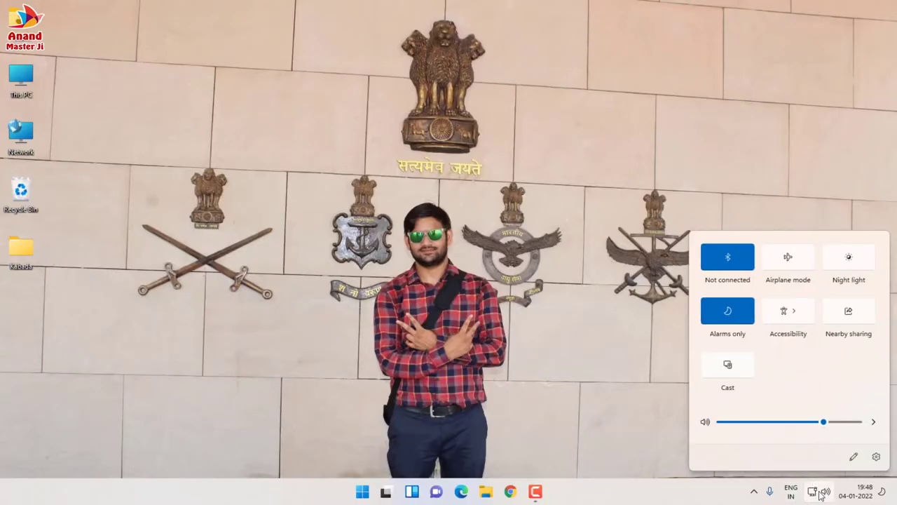
right_click(813, 493)
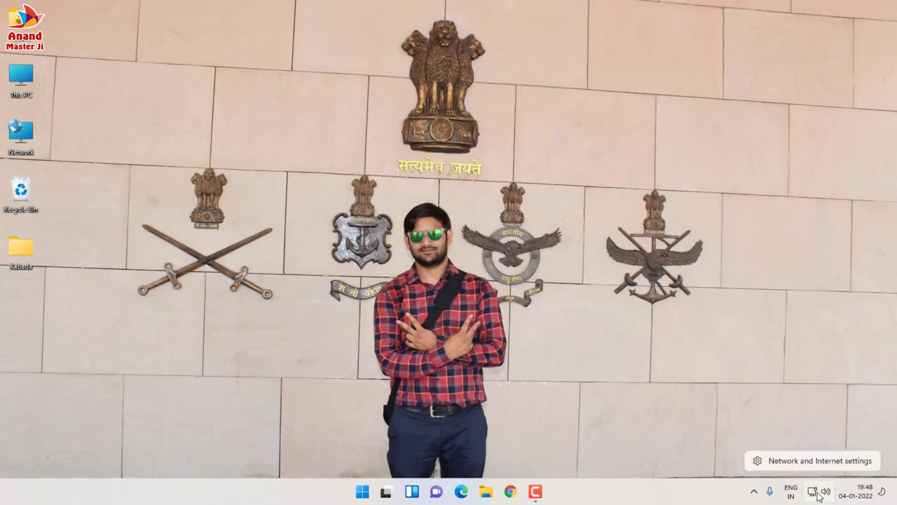
click(821, 461)
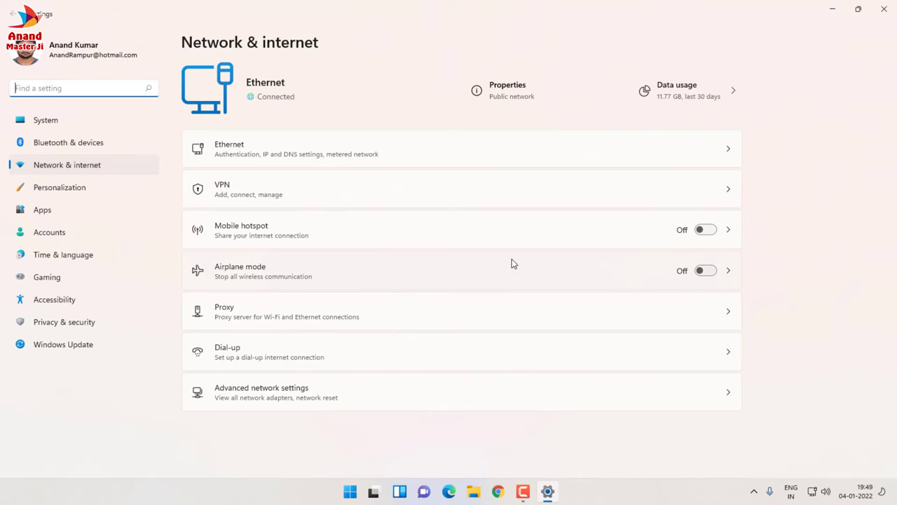
click(552, 154)
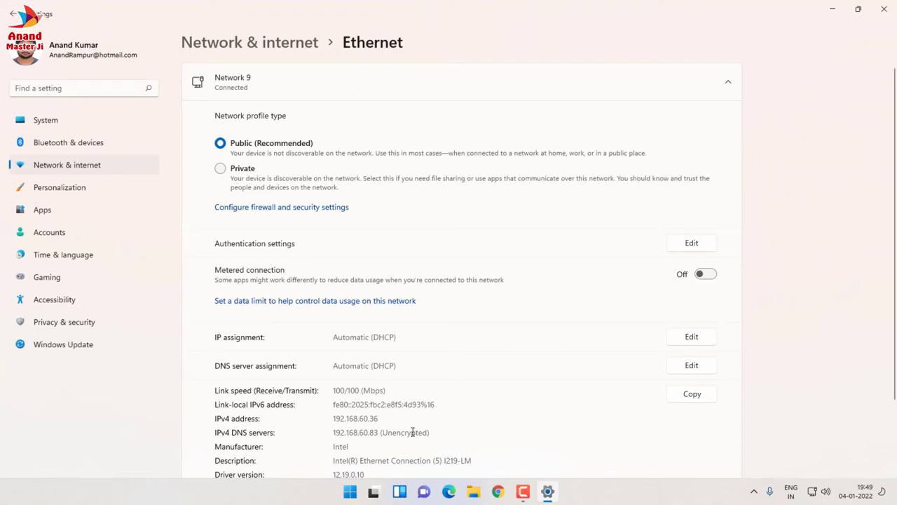
scroll(425, 432, down, 3)
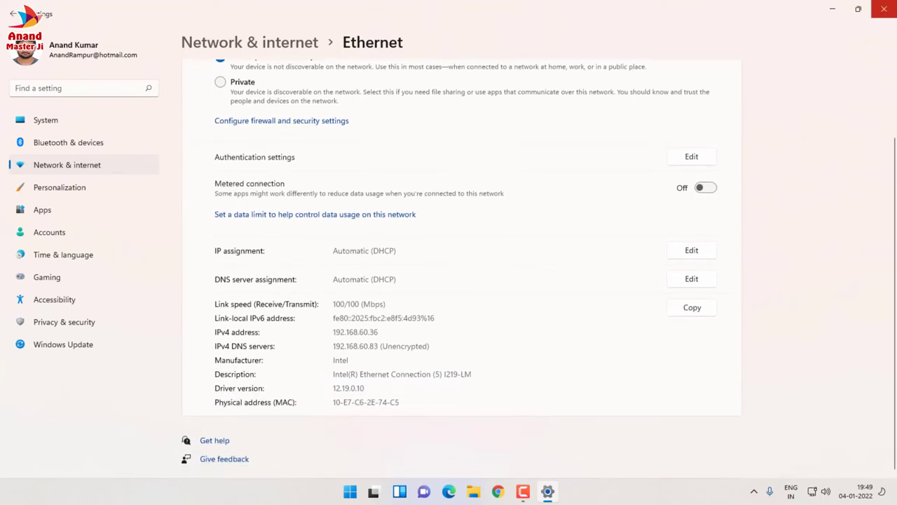
click(884, 9)
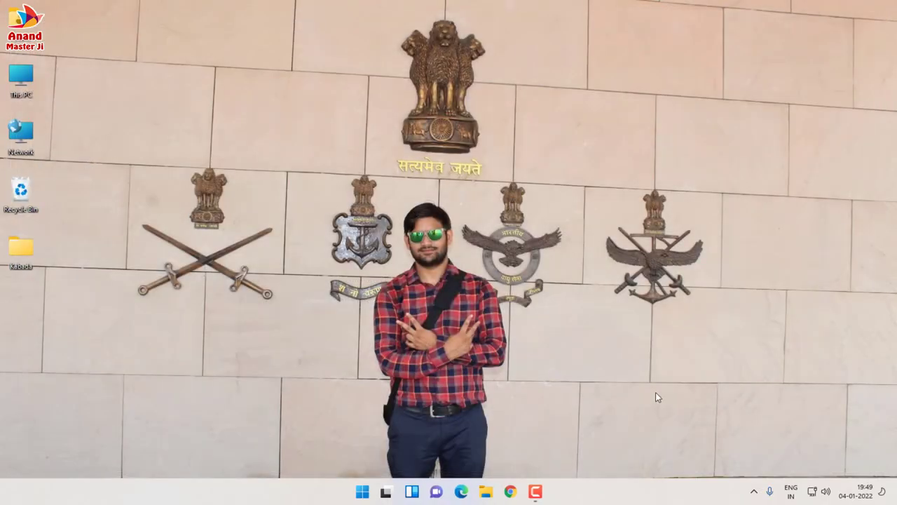
- Open google.co.in in a new Chrome window and type 'speed test' in the search box
click(510, 491)
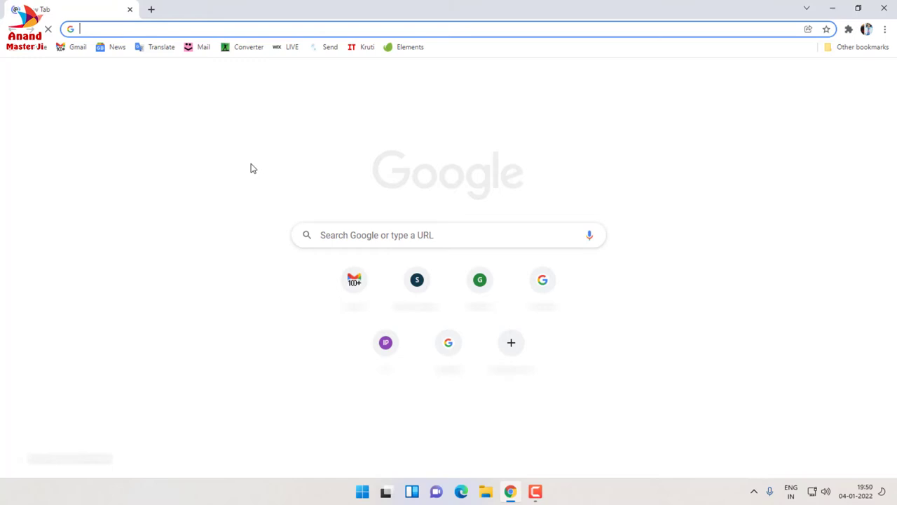
text(goo)
key(Return)
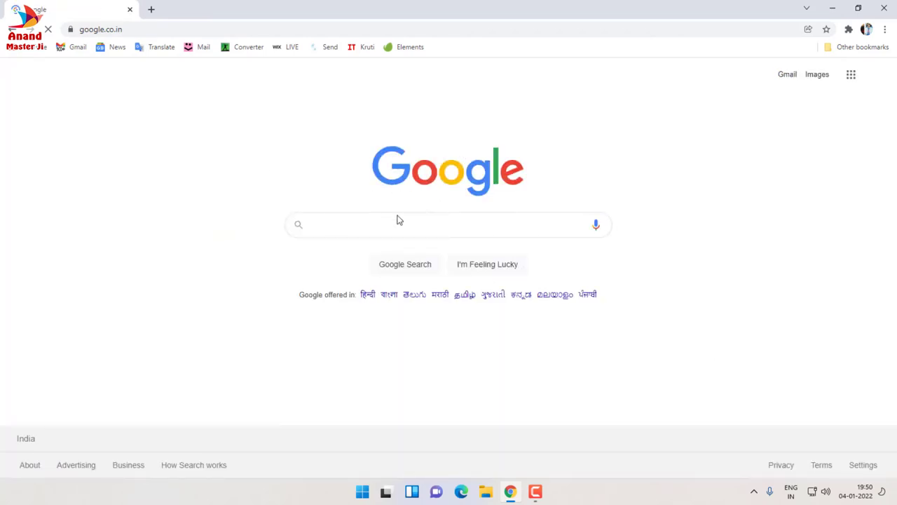
text(spe)
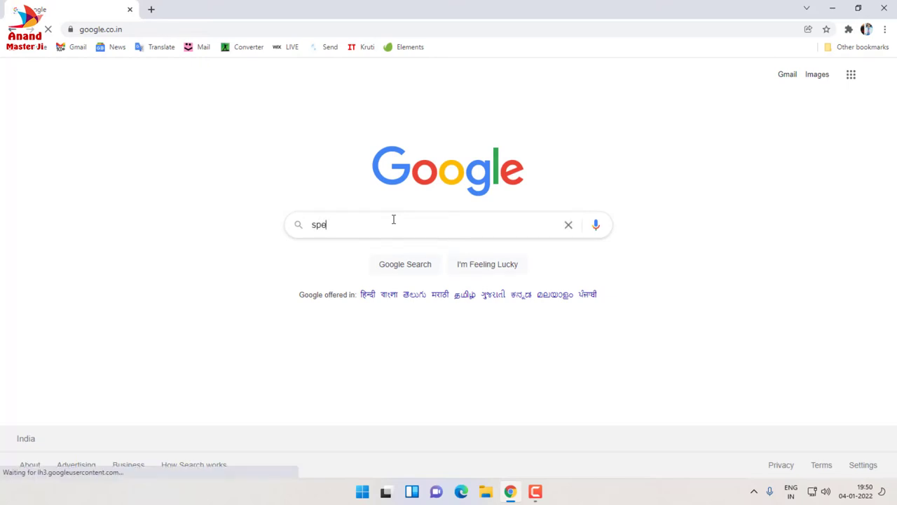
text(ed test)
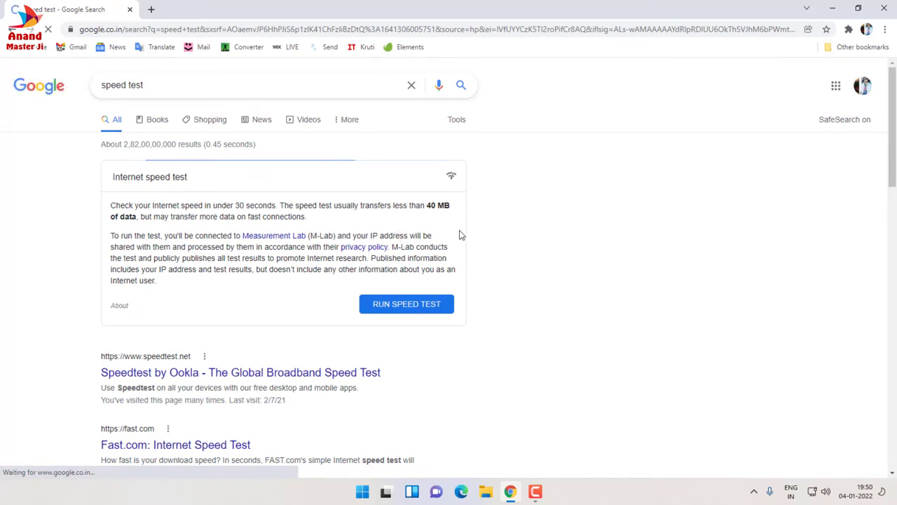
- Start Google's internet speed test from the results card
click(441, 308)
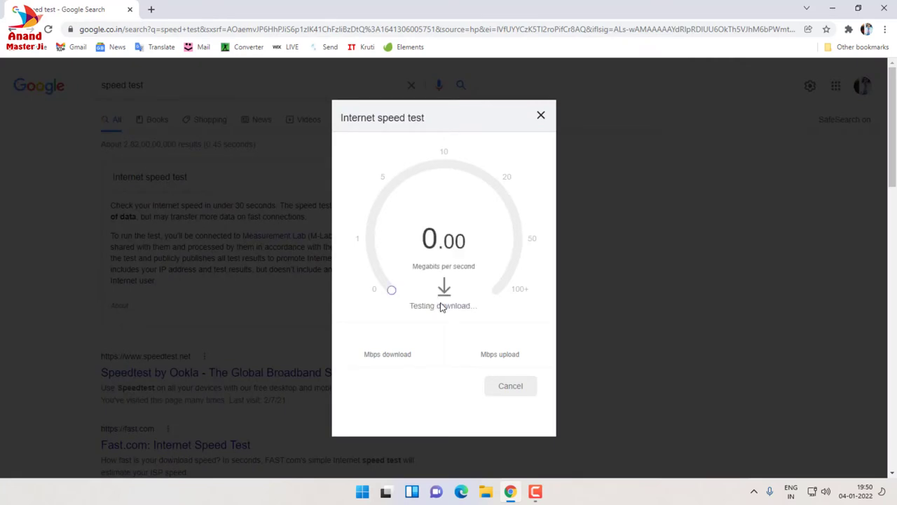